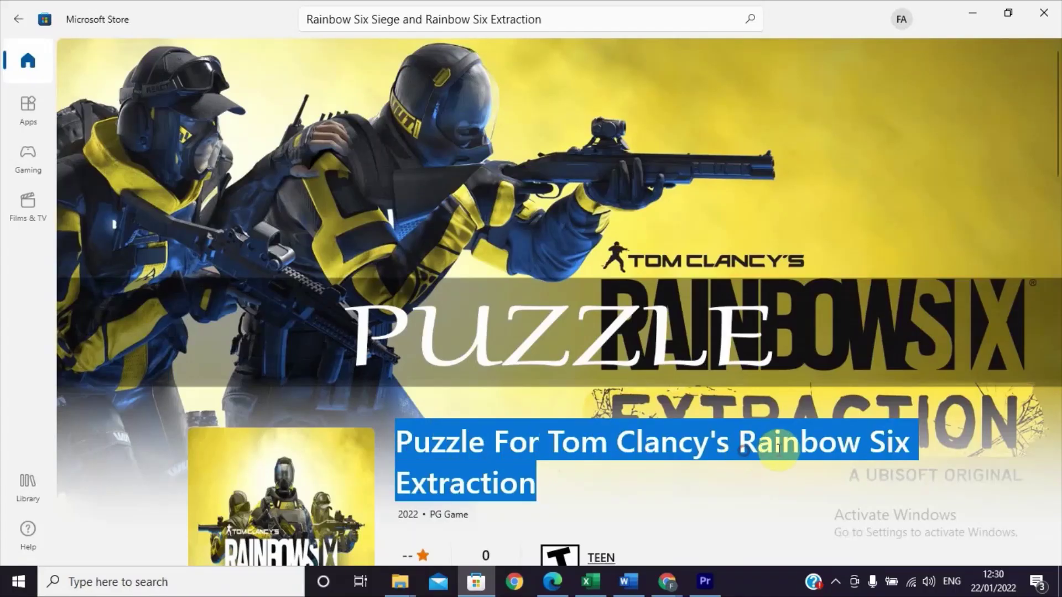
# - Highlight 'Rainbow Six Extraction' in the title, scroll down, then clear the selection
pyautogui.moveTo(740, 442); pyautogui.dragTo(778, 487)
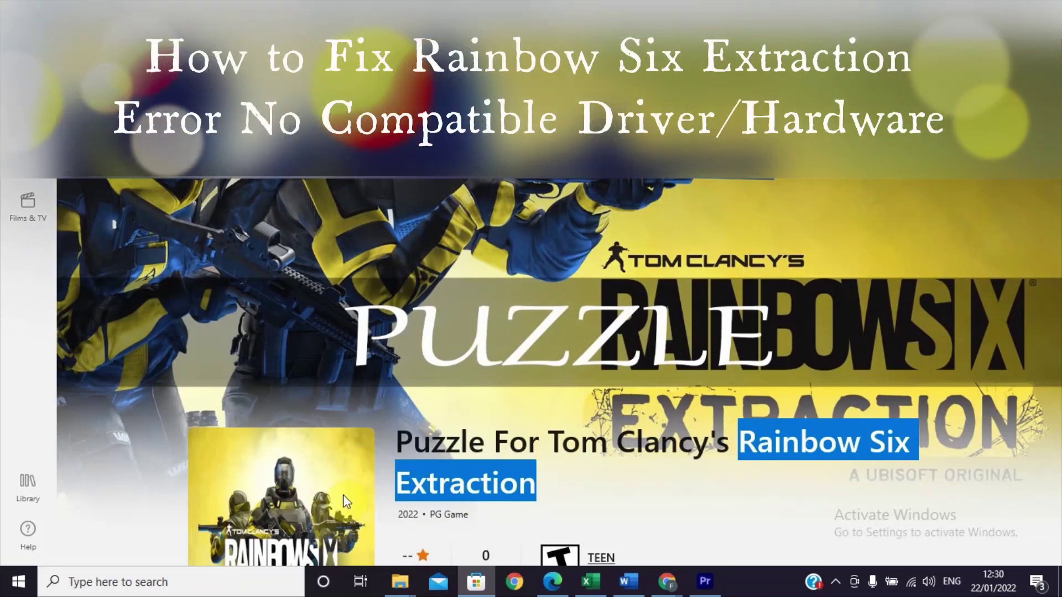
pyautogui.scroll(-2, 342, 494)
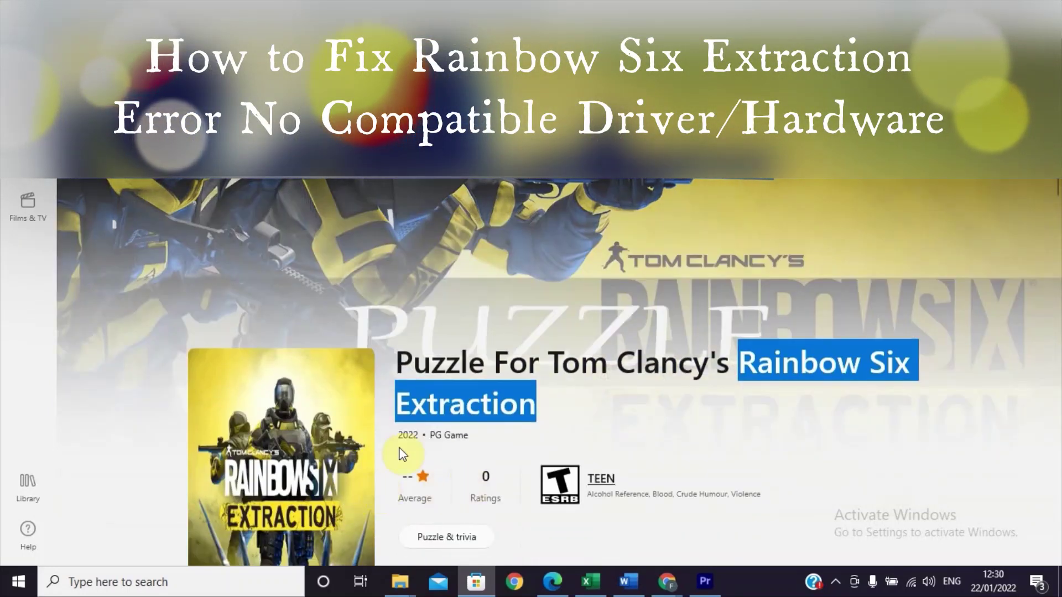
pyautogui.scroll(-2, 315, 459)
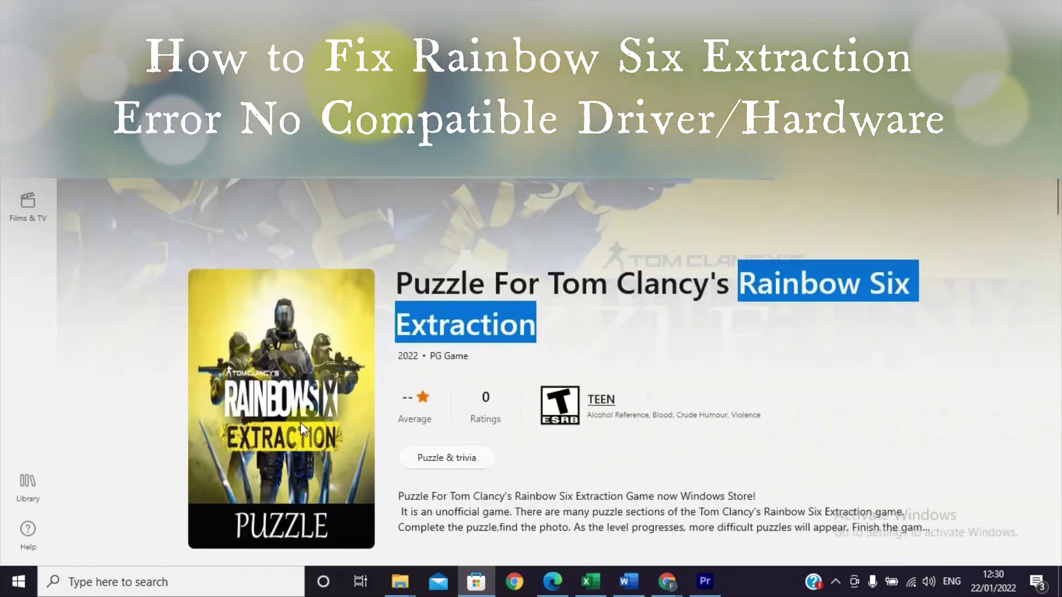
pyautogui.click(305, 417)
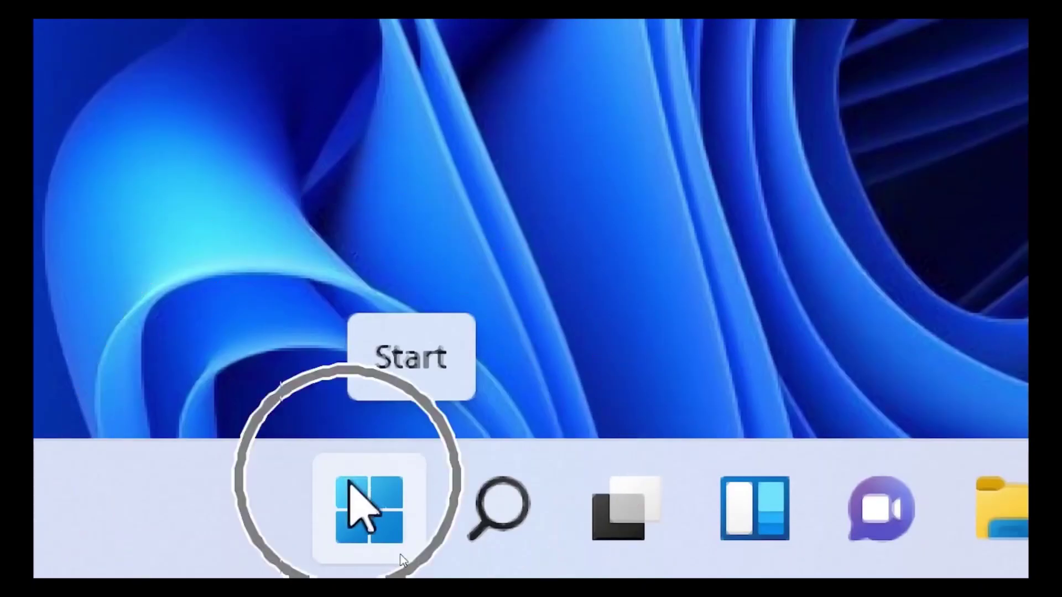
# - Launch the Settings app from the Start menu's pinned apps
pyautogui.click(401, 557)
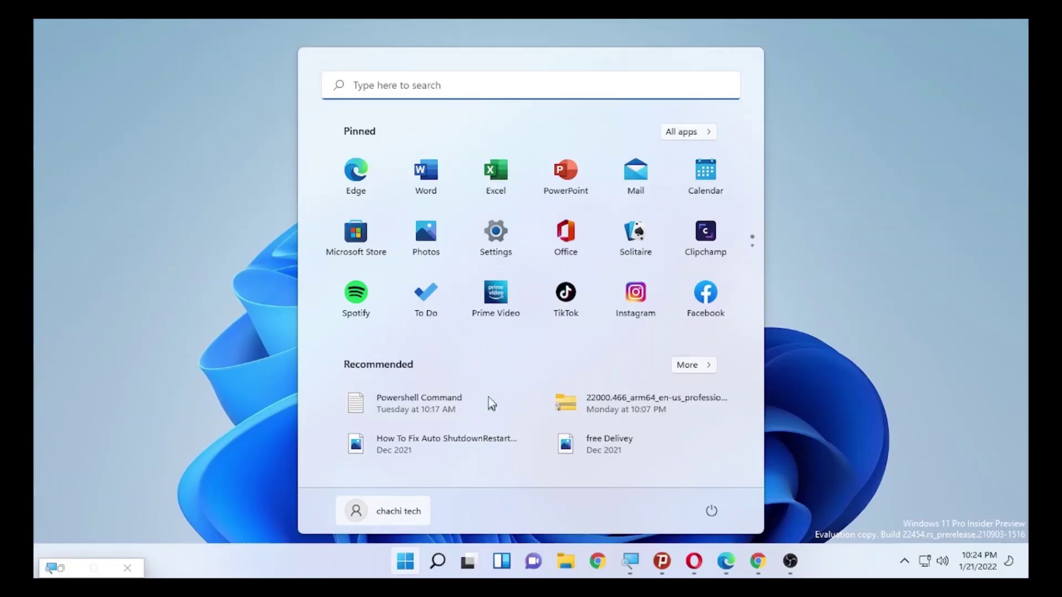
pyautogui.click(484, 258)
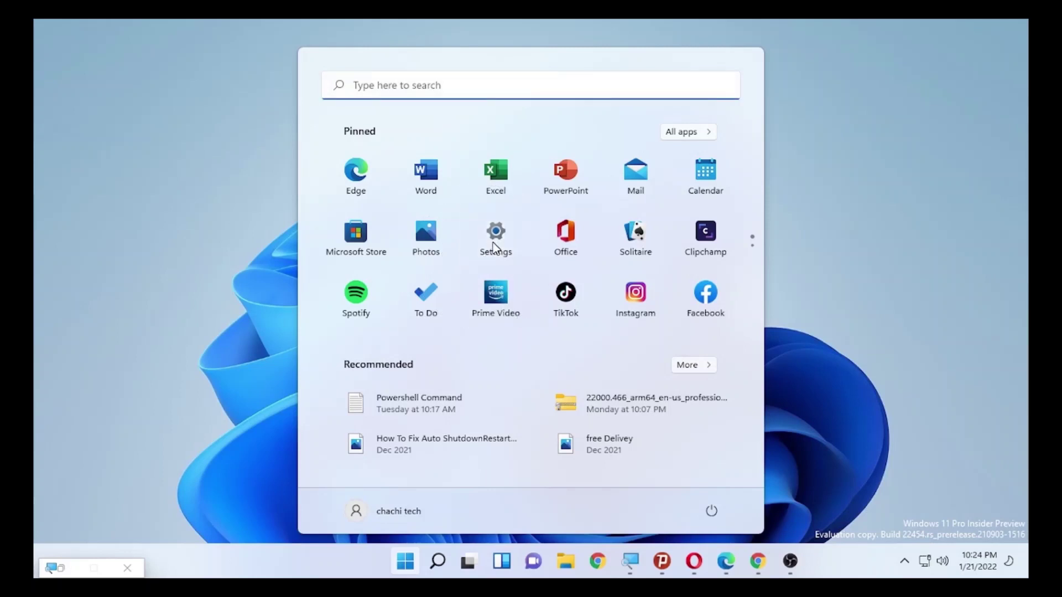
pyautogui.click(494, 247)
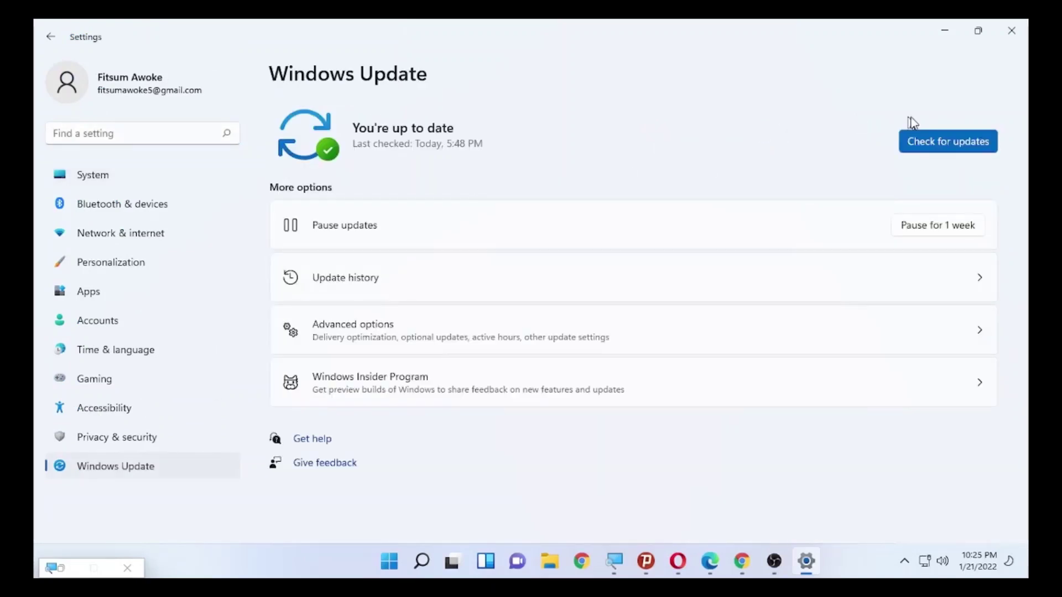
# - Start a check for new Windows updates
pyautogui.click(938, 146)
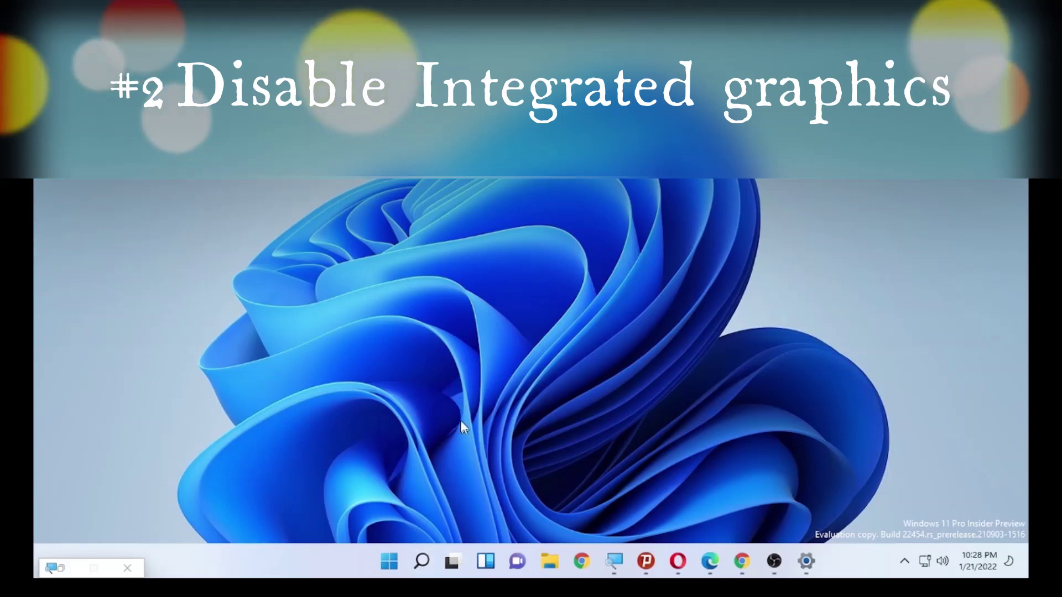
# - Search for 'device manager' and open Device Manager from the results
pyautogui.moveTo(422, 570)
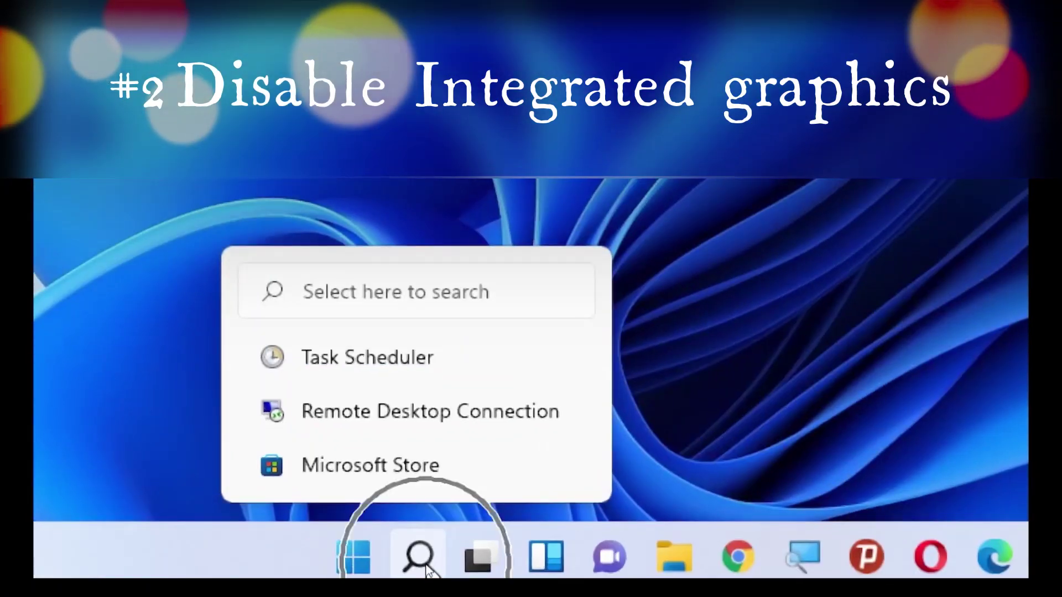
pyautogui.click(425, 570)
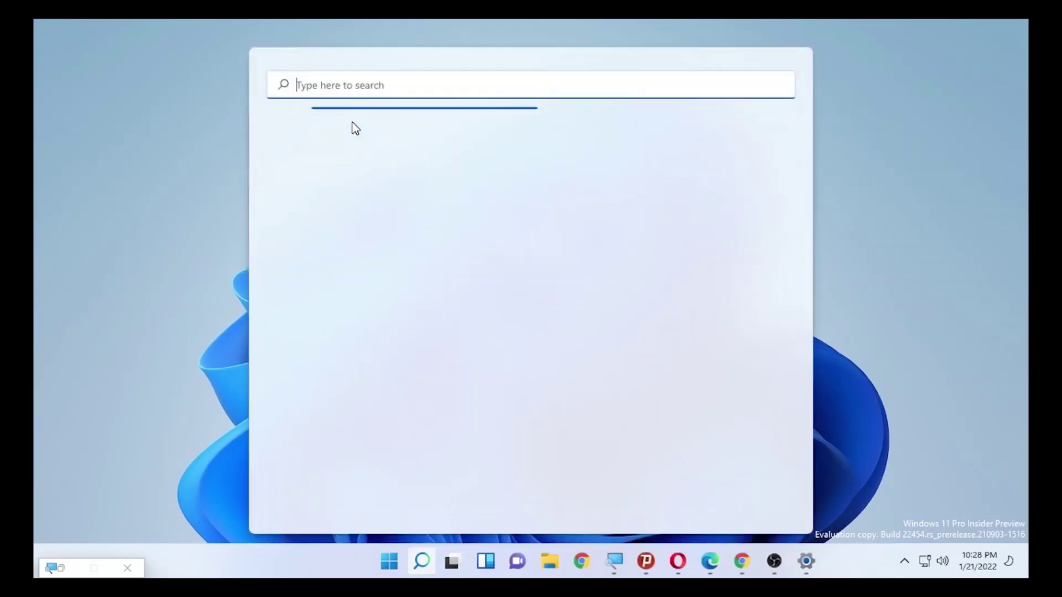
pyautogui.write('device manager')
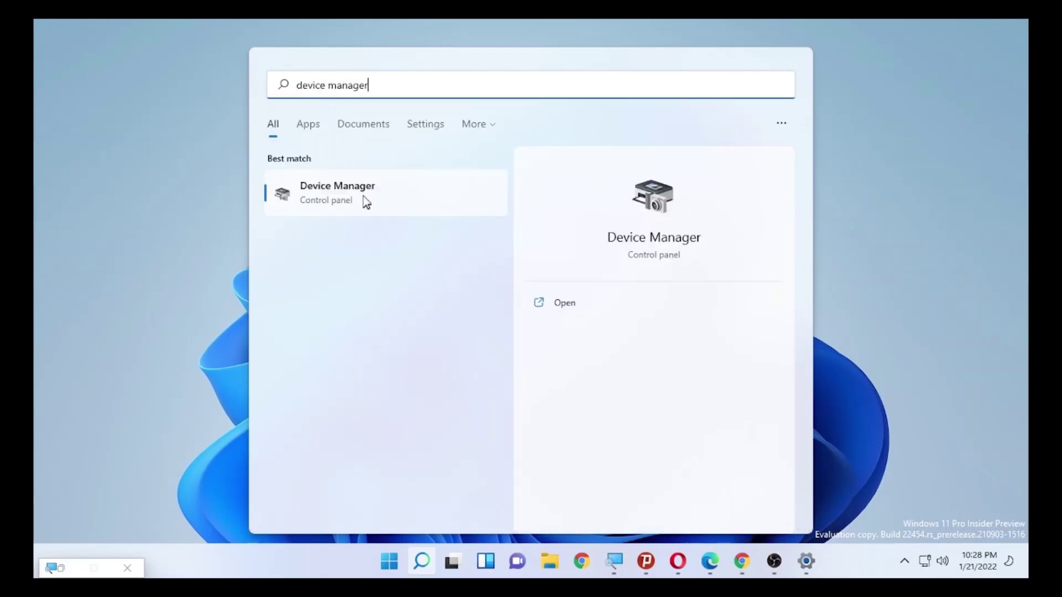
pyautogui.click(356, 197)
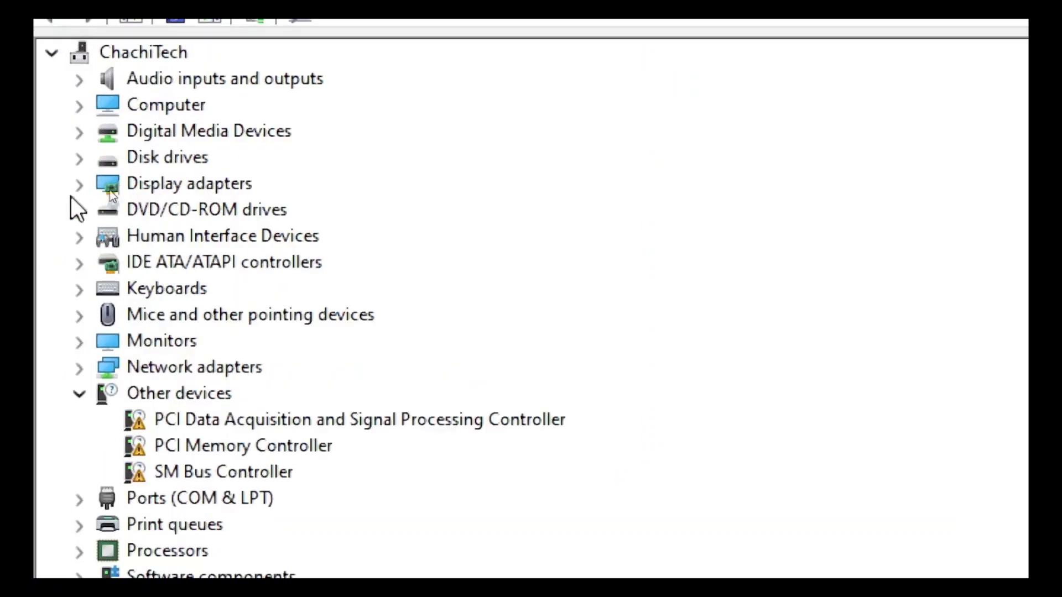
# - Expand Display adapters and choose Disable device for Intel(R) HD Graphics 530
pyautogui.click(163, 183)
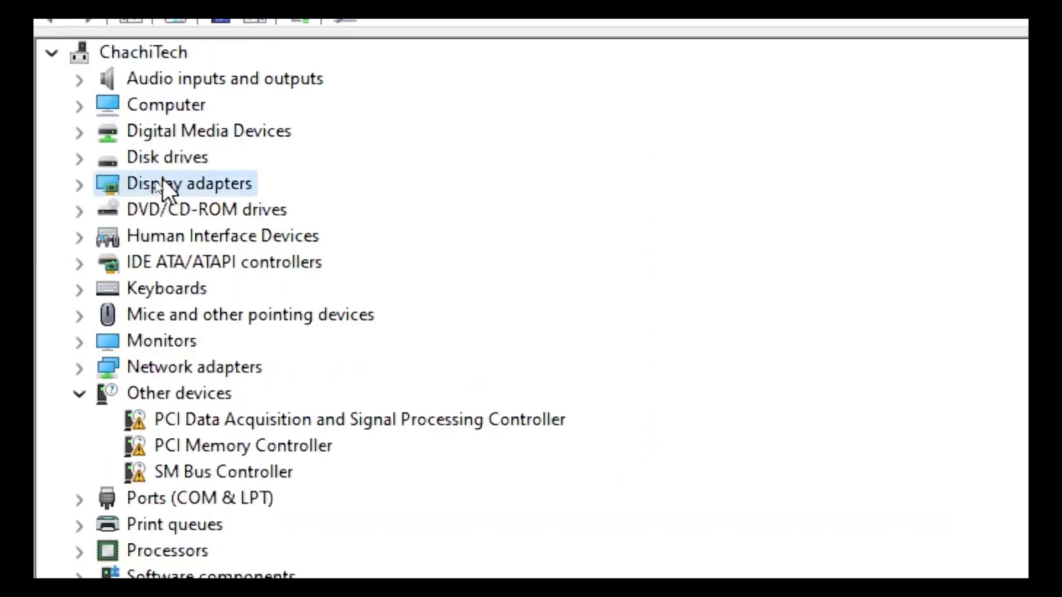
pyautogui.click(78, 184)
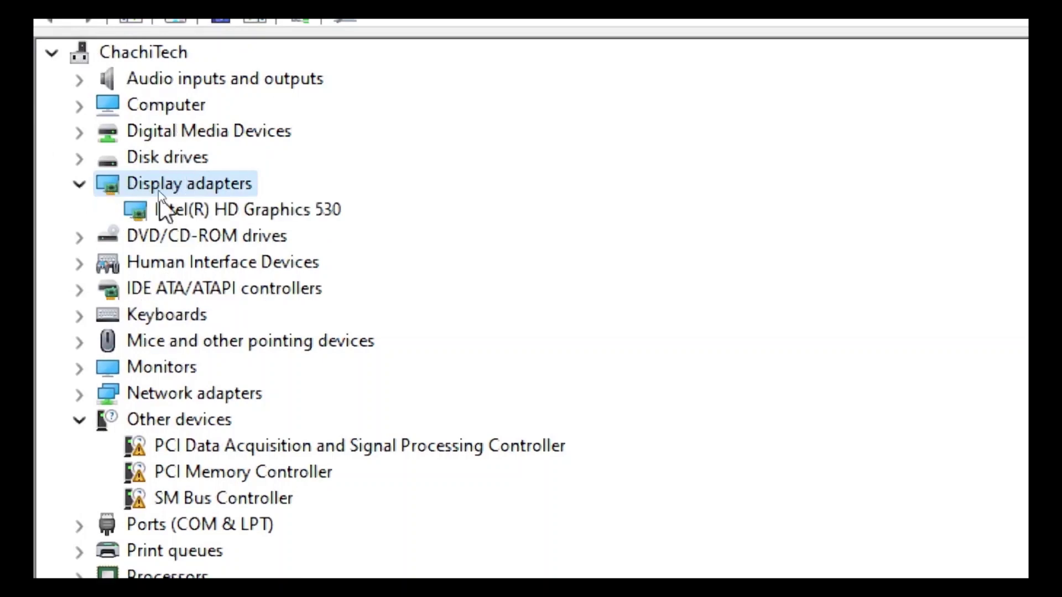
pyautogui.rightClick(222, 209)
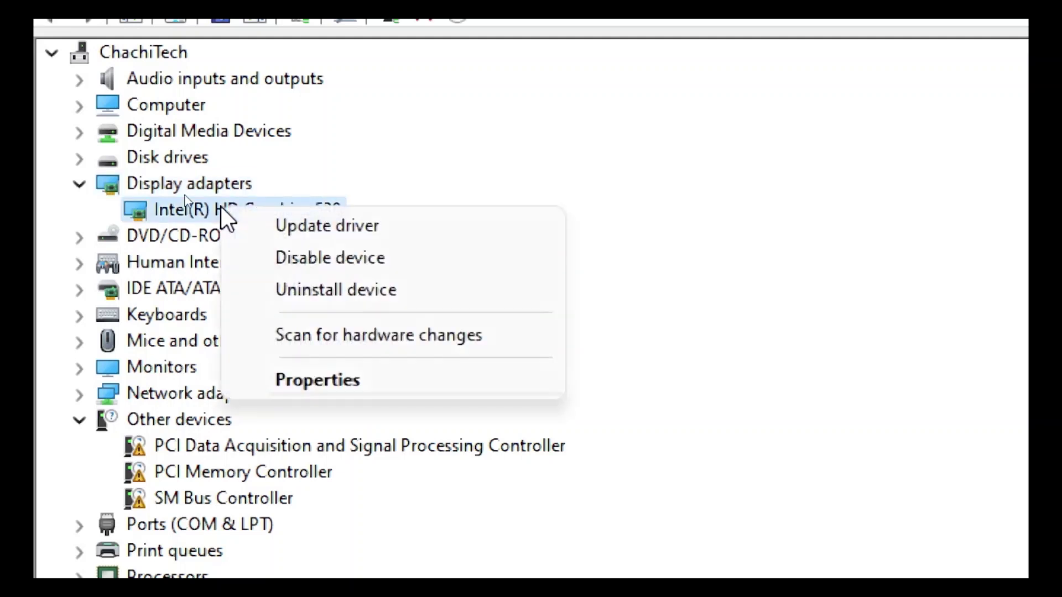
pyautogui.click(335, 257)
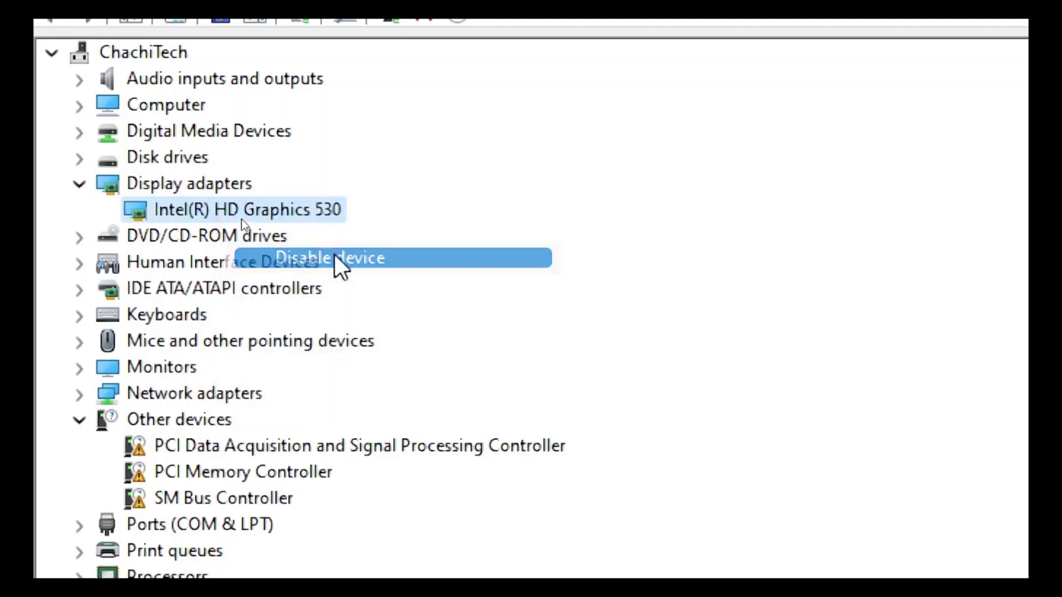
pyautogui.click(248, 207)
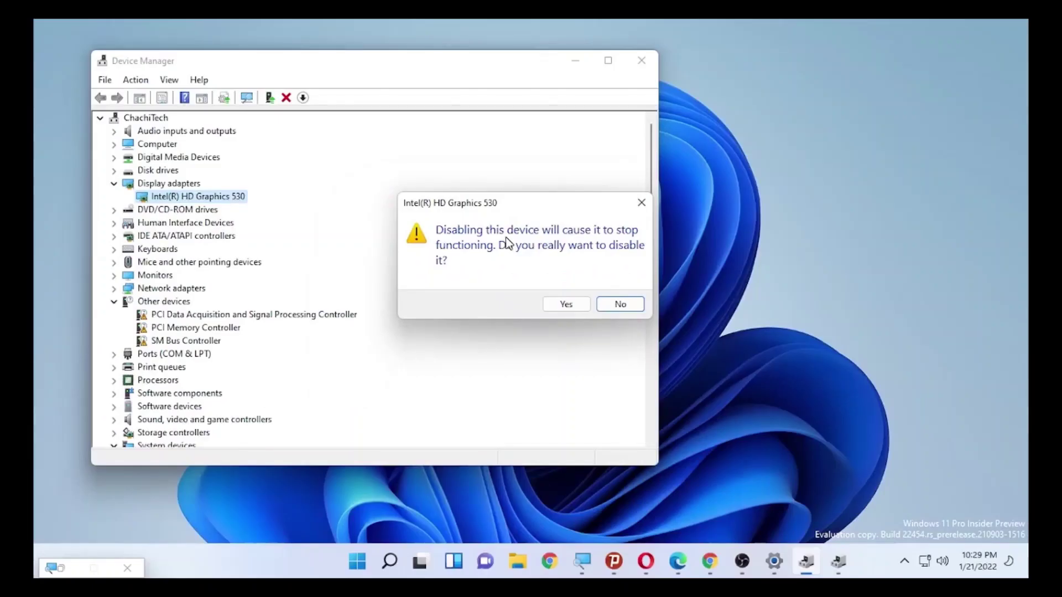
# - Answer Yes to disabling the Intel(R) HD Graphics 530 integrated adapter
pyautogui.click(815, 424)
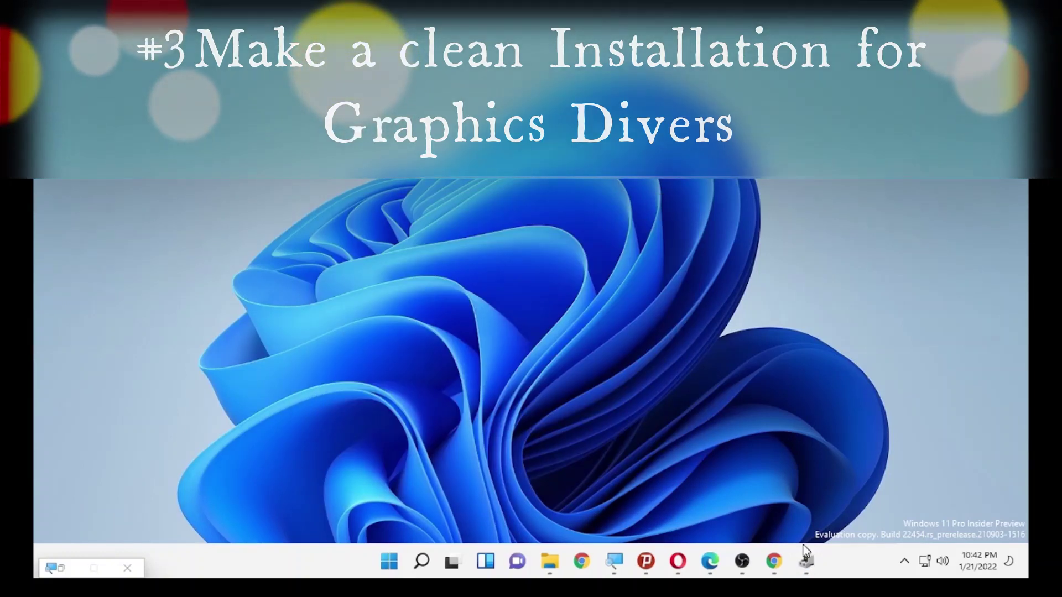
# - Recheck Device Manager, then bring forward the Chrome window with Intel's driver Download Center
pyautogui.click(806, 561)
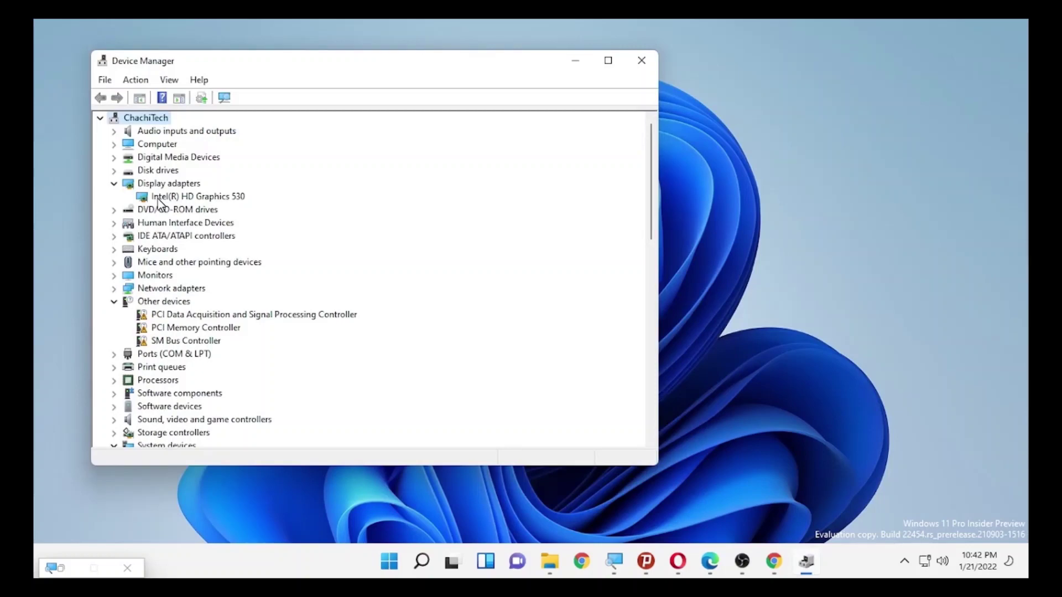
pyautogui.click(688, 326)
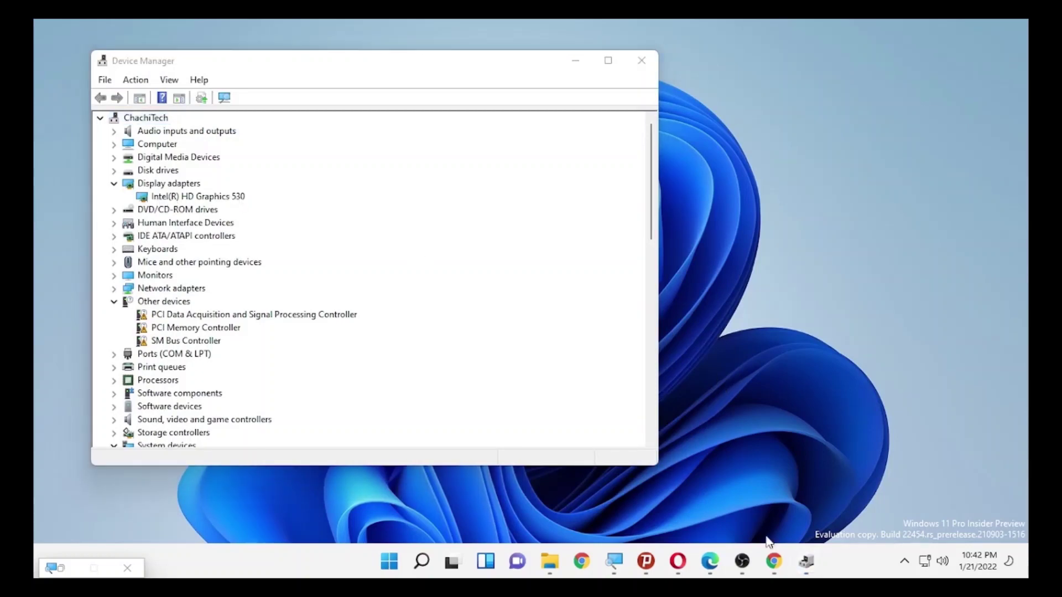
pyautogui.click(576, 60)
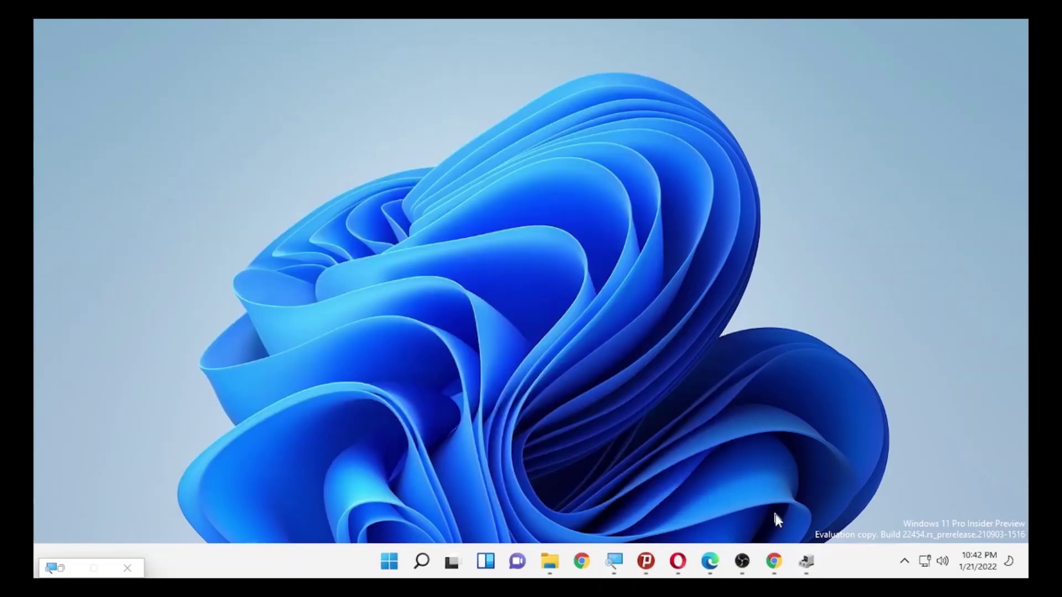
pyautogui.click(796, 568)
pyautogui.click(778, 562)
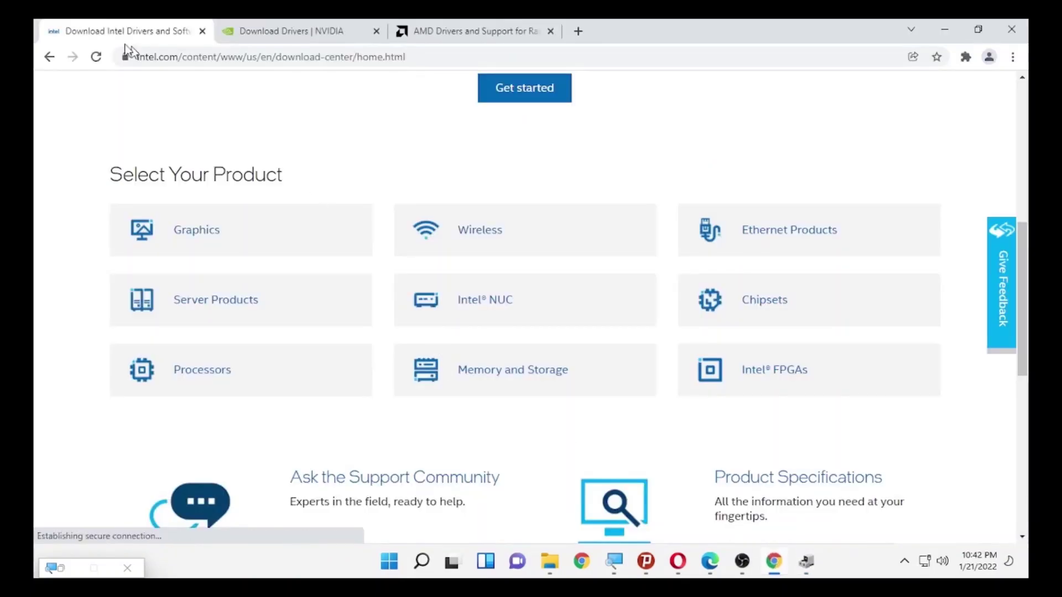
# - Scroll through Intel's Download Center, then view the NVIDIA and AMD driver pages
pyautogui.scroll(7, 322, 194)
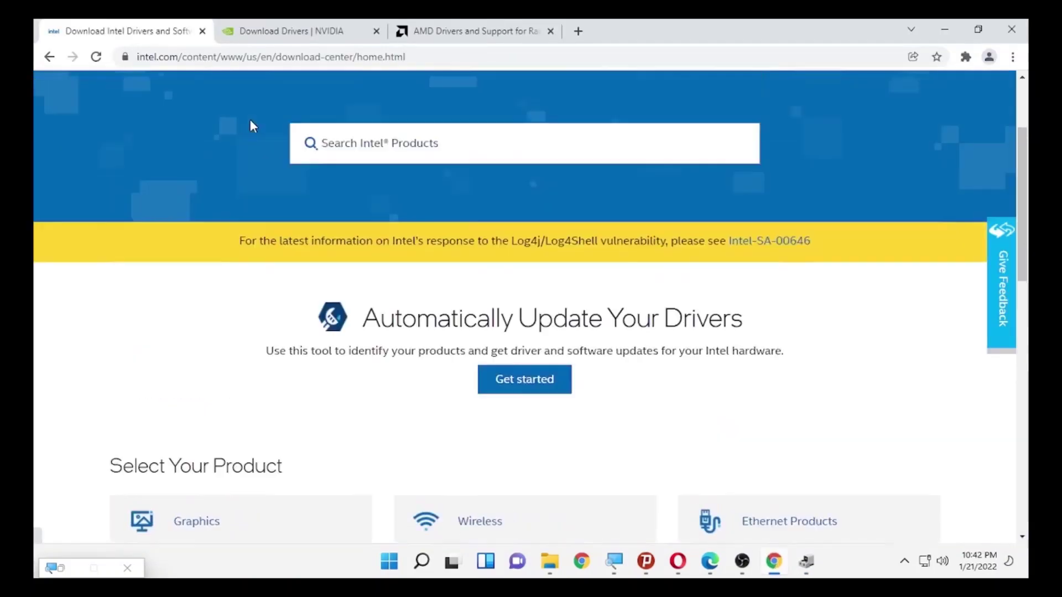
pyautogui.scroll(2, 338, 204)
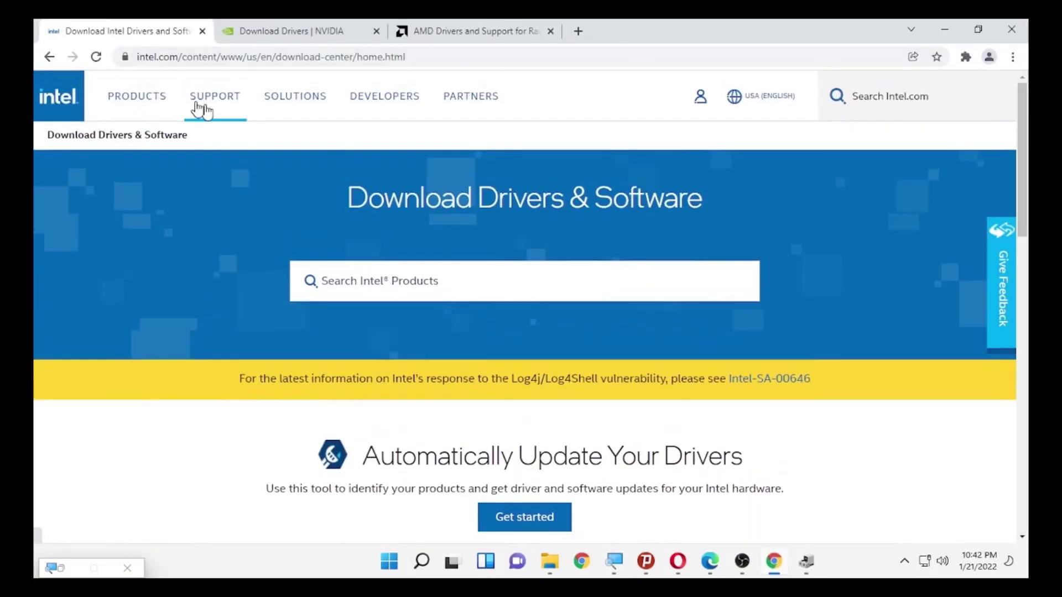
pyautogui.scroll(-5, 362, 180)
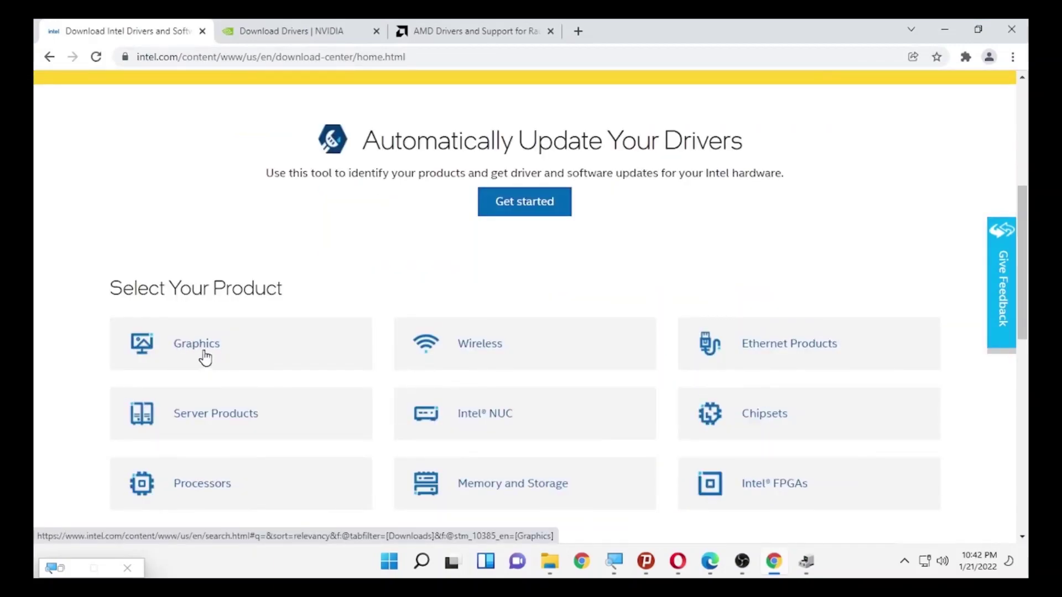
pyautogui.click(205, 358)
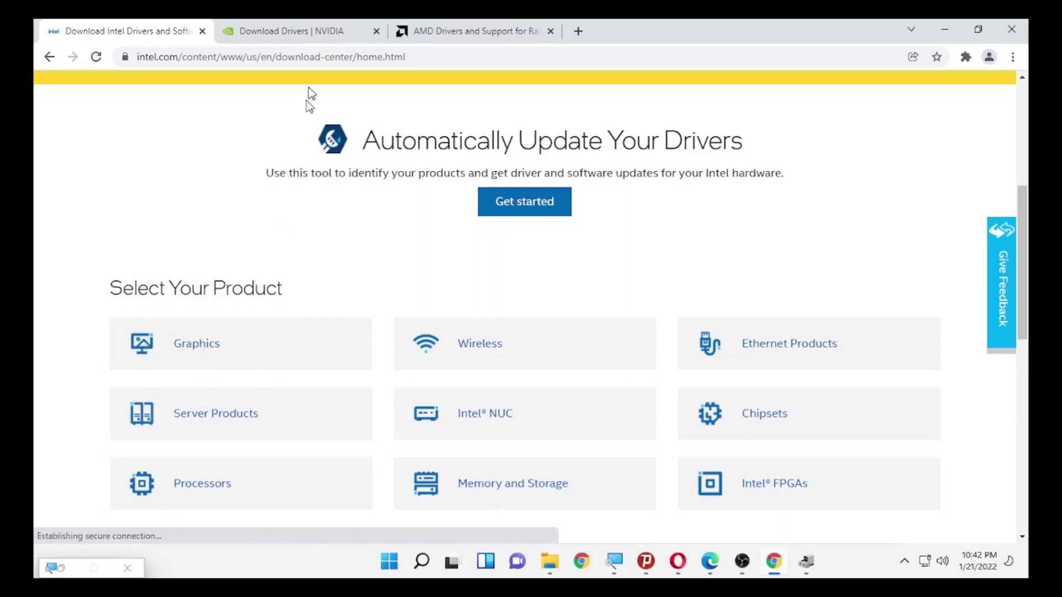
pyautogui.click(307, 28)
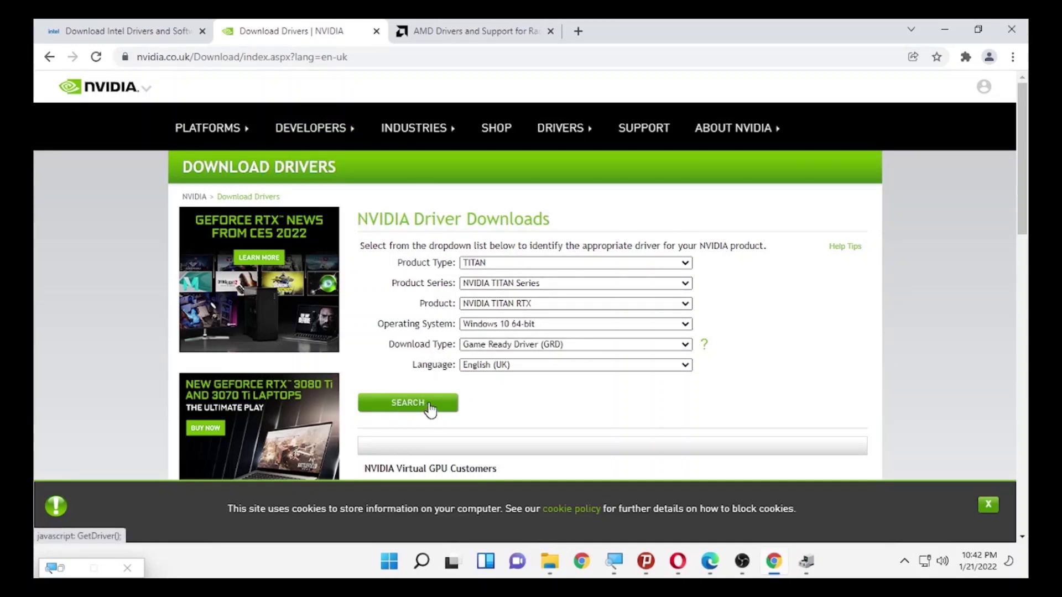
pyautogui.click(463, 25)
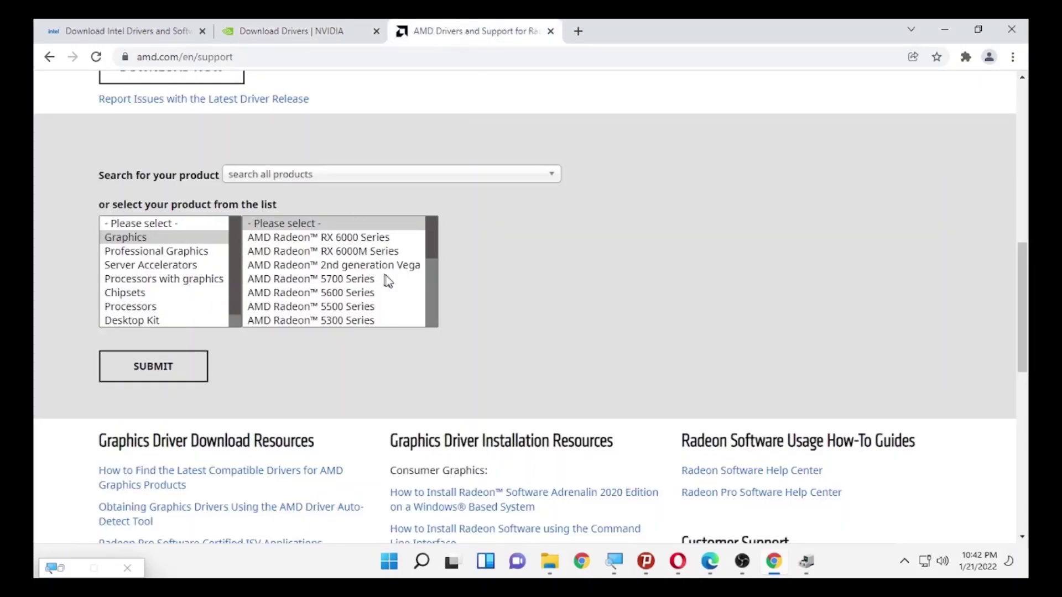
pyautogui.scroll(8, 227, 255)
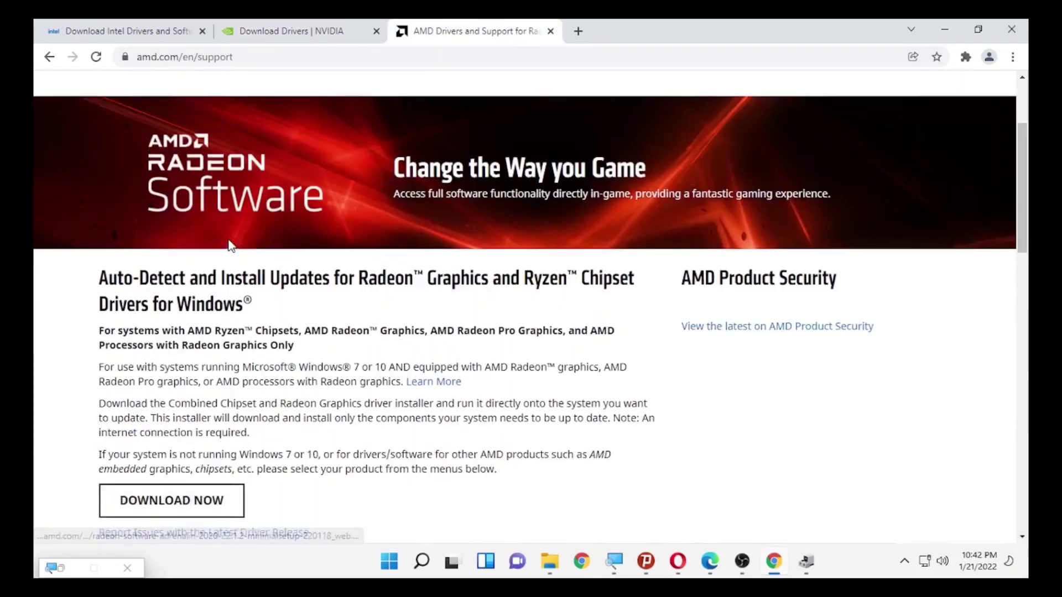
pyautogui.scroll(-6, 229, 245)
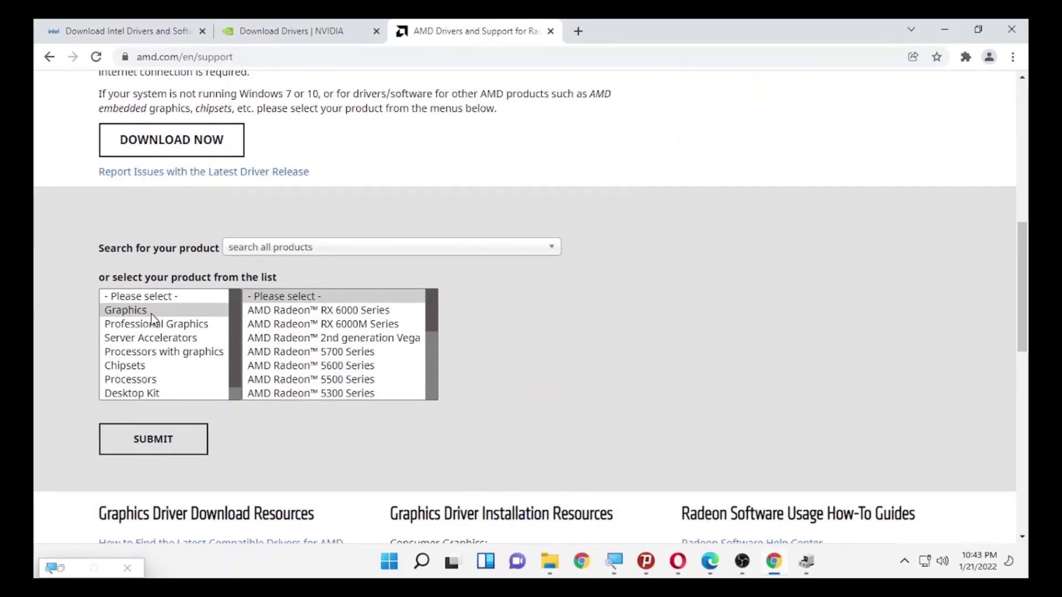